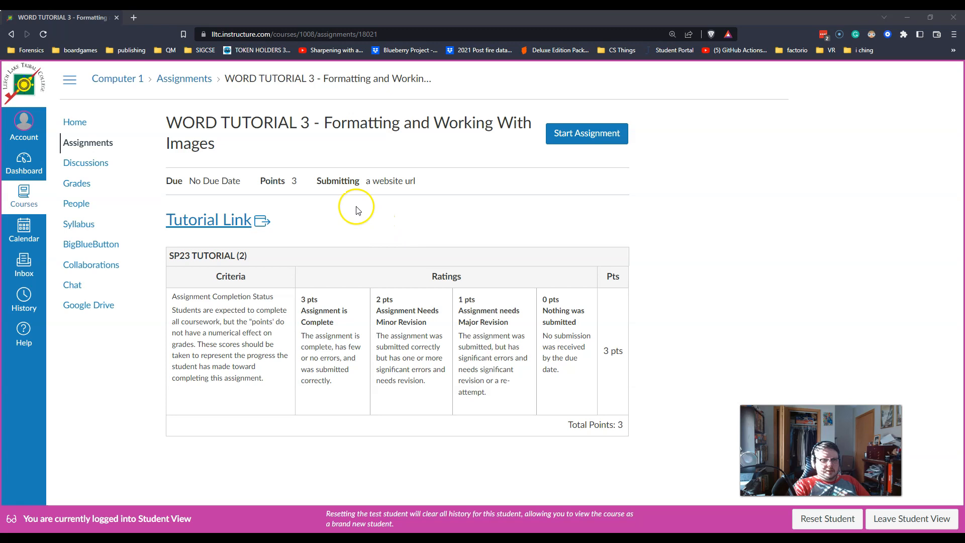
Step: Open the assignment's linked tutorial page and find the two start downloads in its Tutorial section
left_click(206, 219)
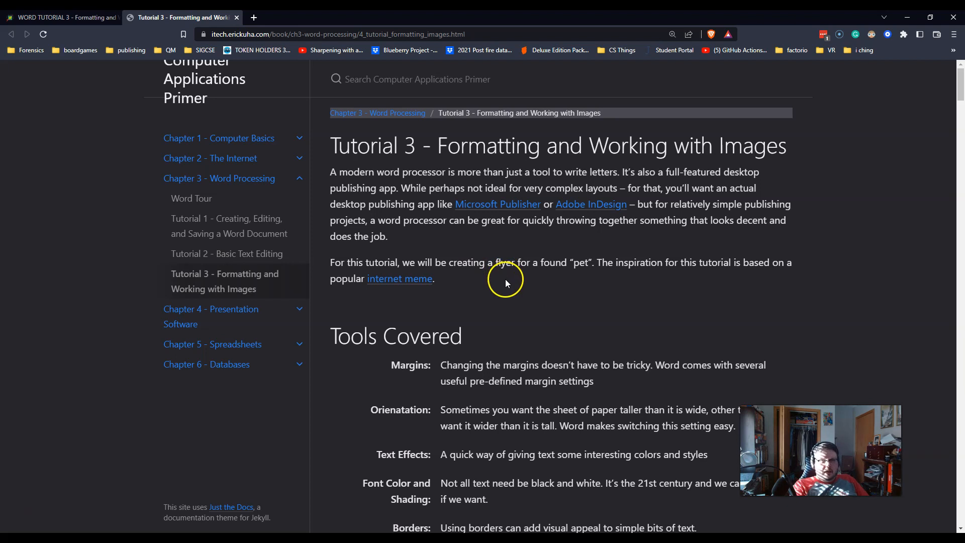
scroll(548, 296, "down", 8)
scroll(545, 299, "down", 3)
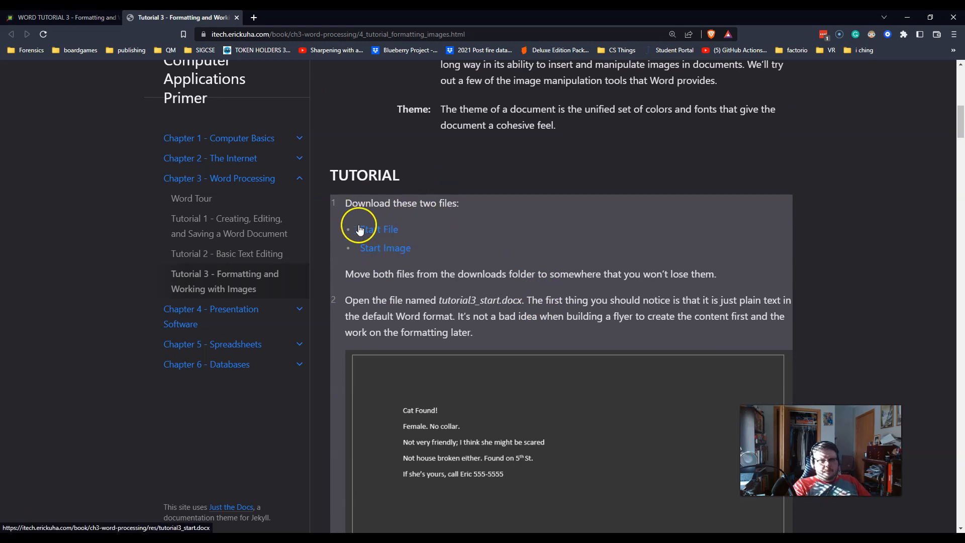
scroll(432, 235, "up", 11)
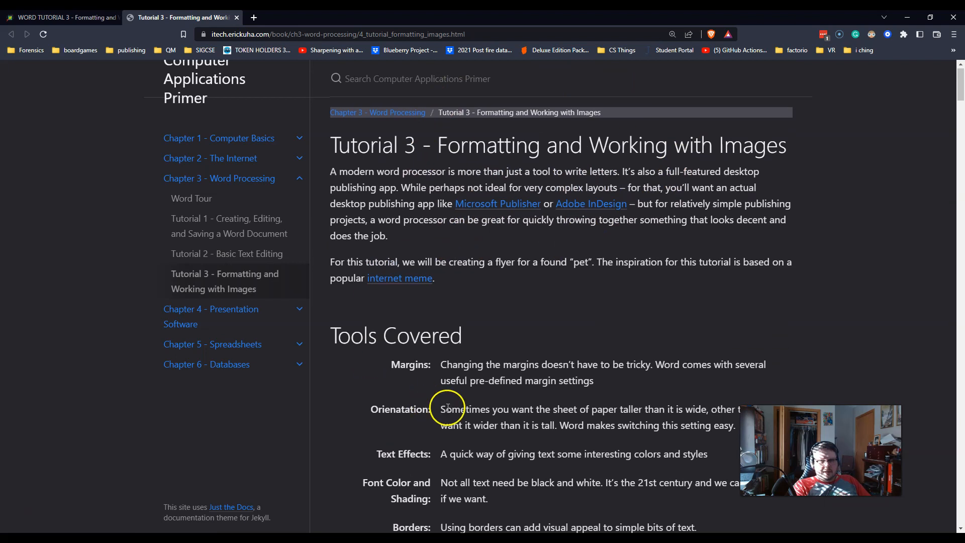
scroll(478, 408, "down", 7)
scroll(479, 408, "down", 2)
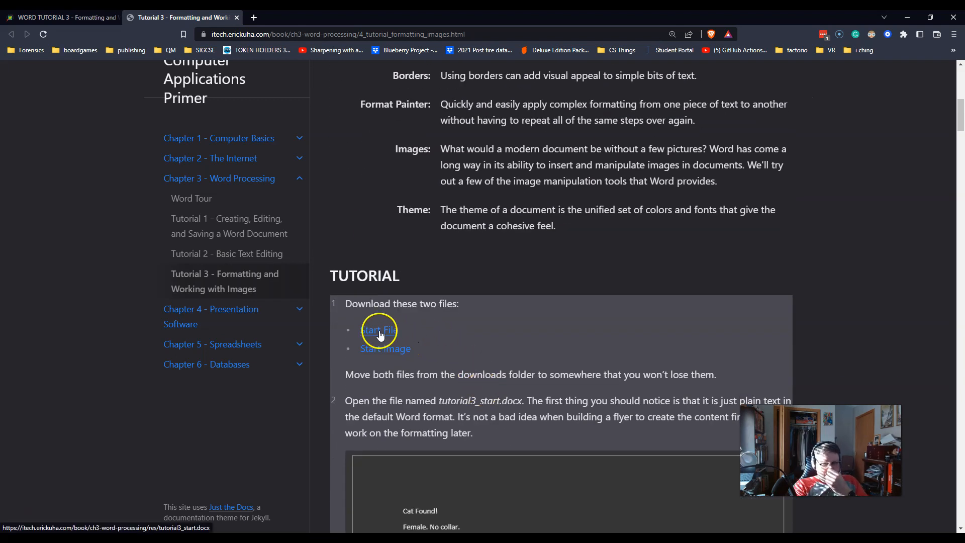
scroll(372, 332, "down", 1)
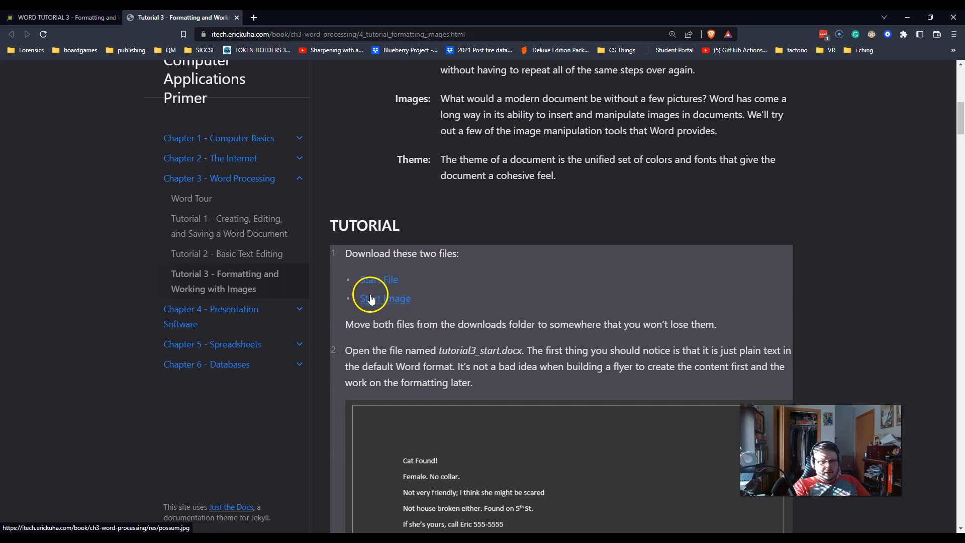
Step: Download the tutorial's Start File into the ITECH 100 folder in Documents under the name flyer
left_click(372, 280)
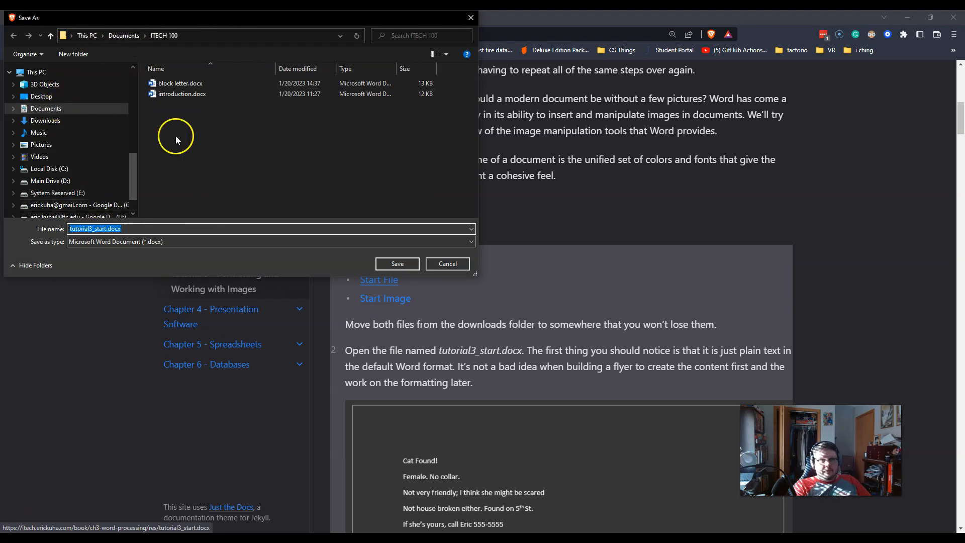
left_click(40, 109)
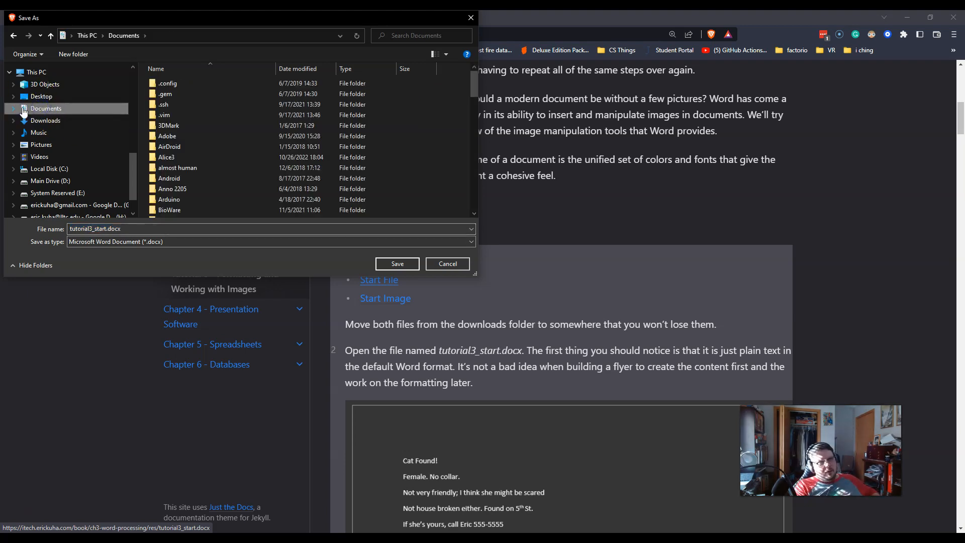
scroll(173, 132, "down", 3)
scroll(179, 184, "down", 3)
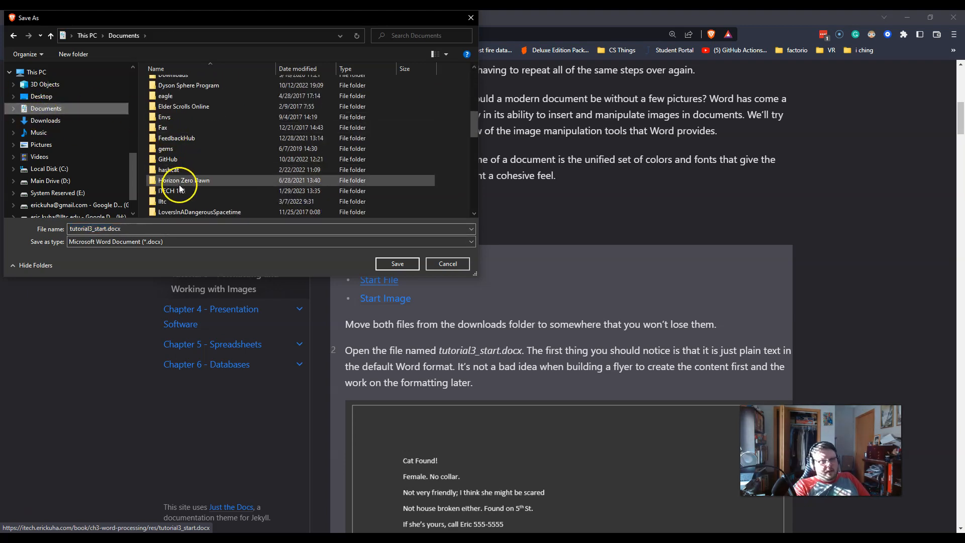
double_click(180, 188)
left_click(178, 229)
type("f")
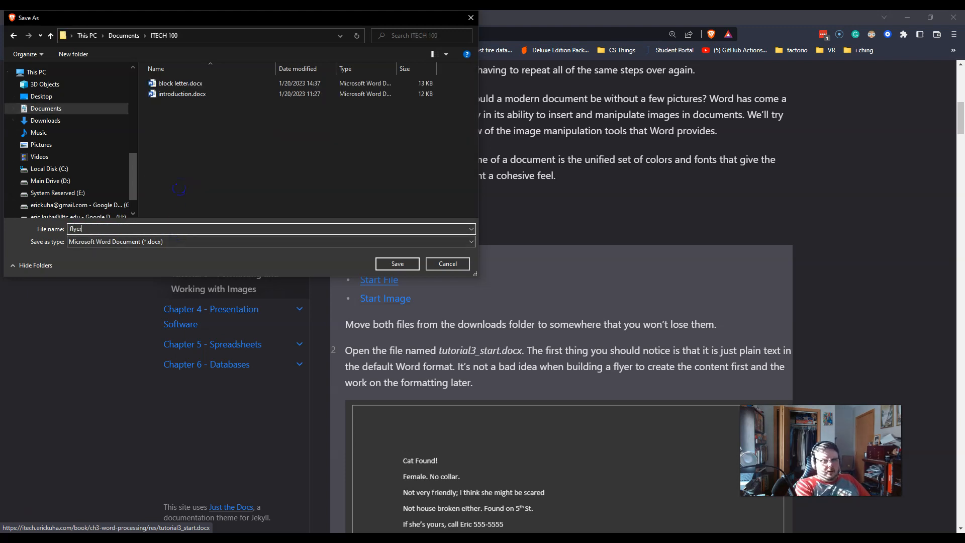
type("lyer")
left_click(405, 265)
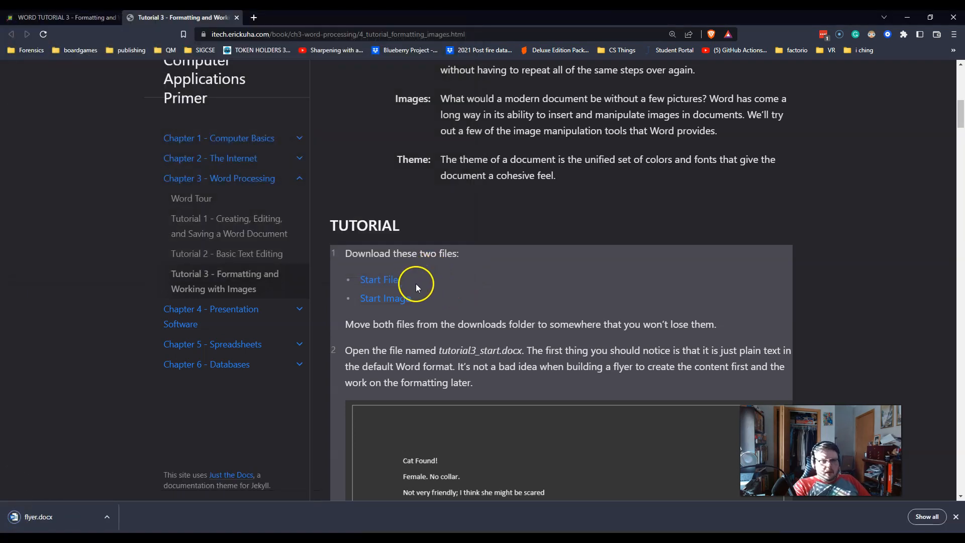
Step: Open the tutorial's Start Image in a new tab, save it as possum.jpg in the ITECH 100 folder, and close that tab
right_click(386, 300)
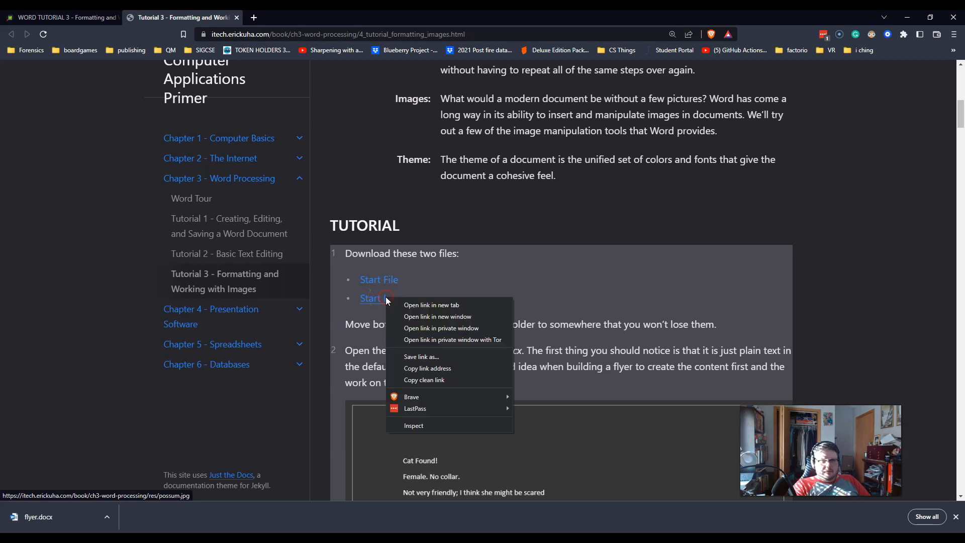
left_click(407, 300)
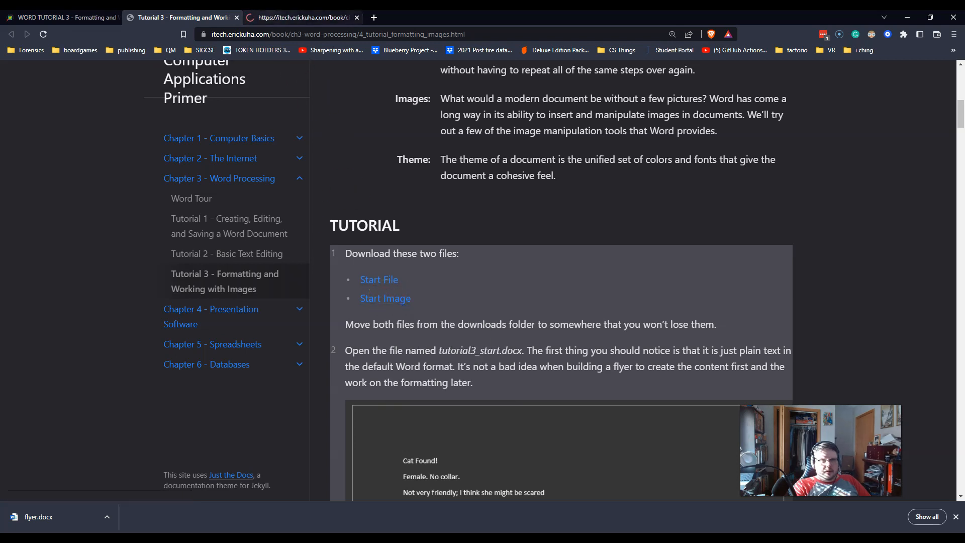
left_click(302, 17)
right_click(318, 164)
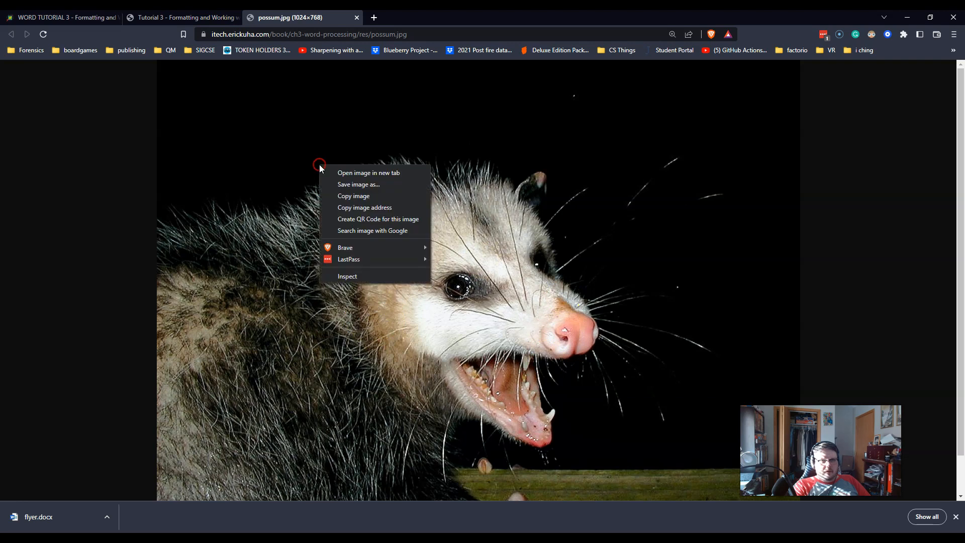
left_click(349, 185)
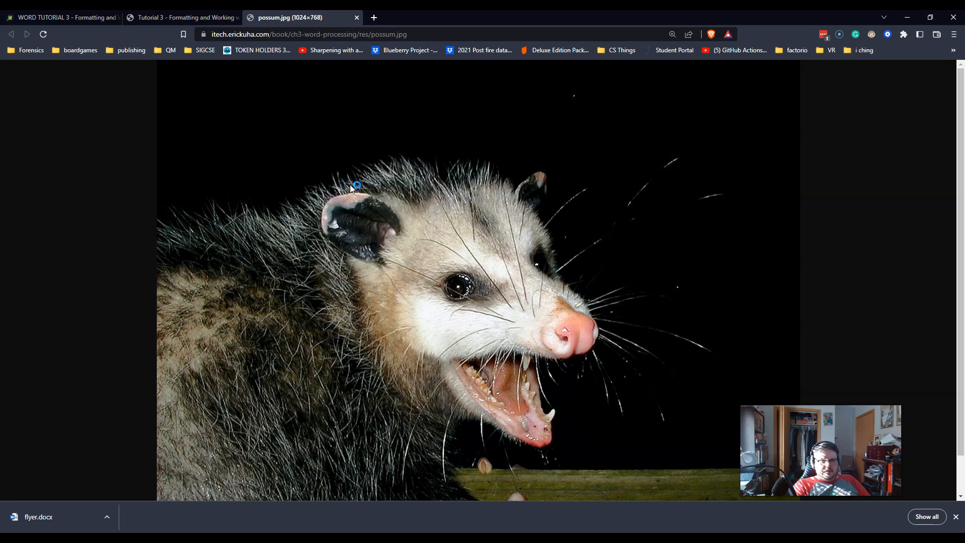
left_click(455, 264)
right_click(428, 180)
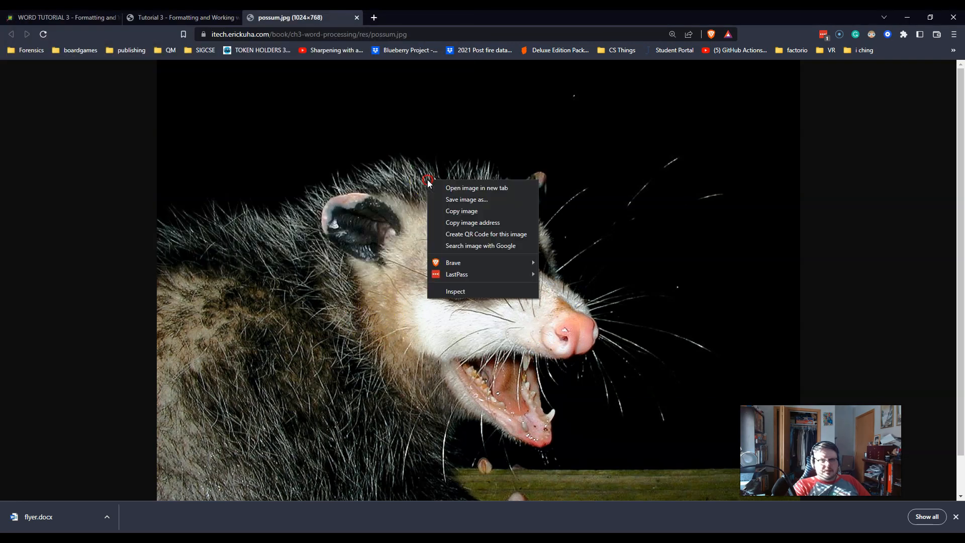
left_click(469, 199)
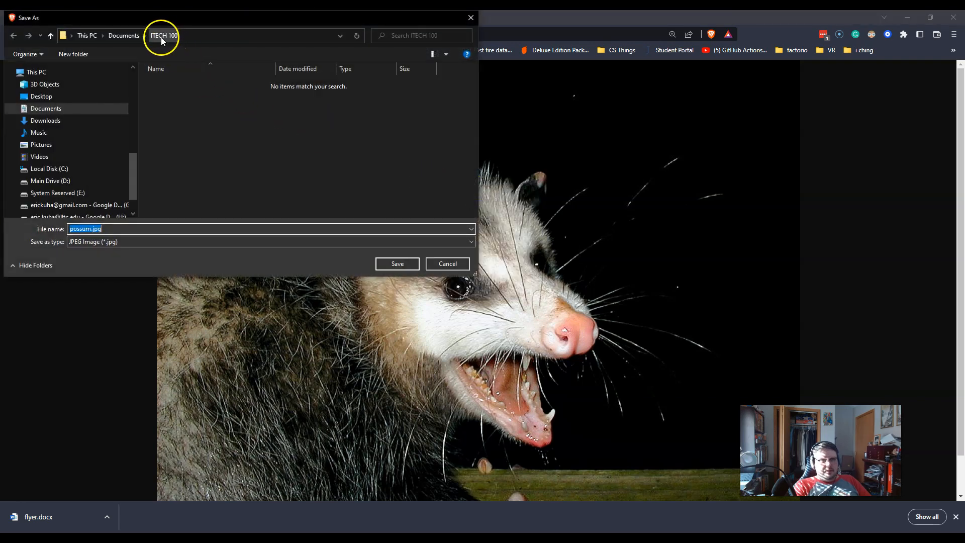
left_click(391, 262)
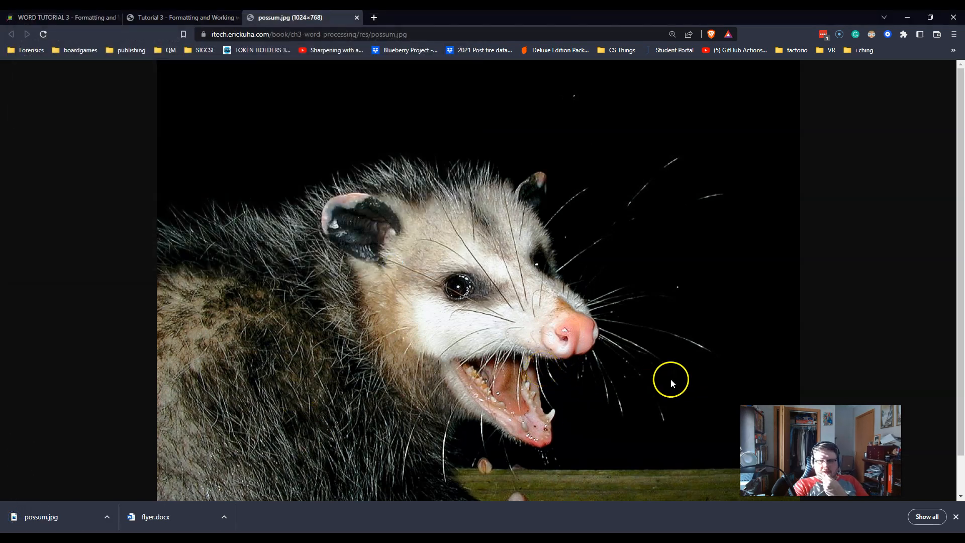
left_click(357, 17)
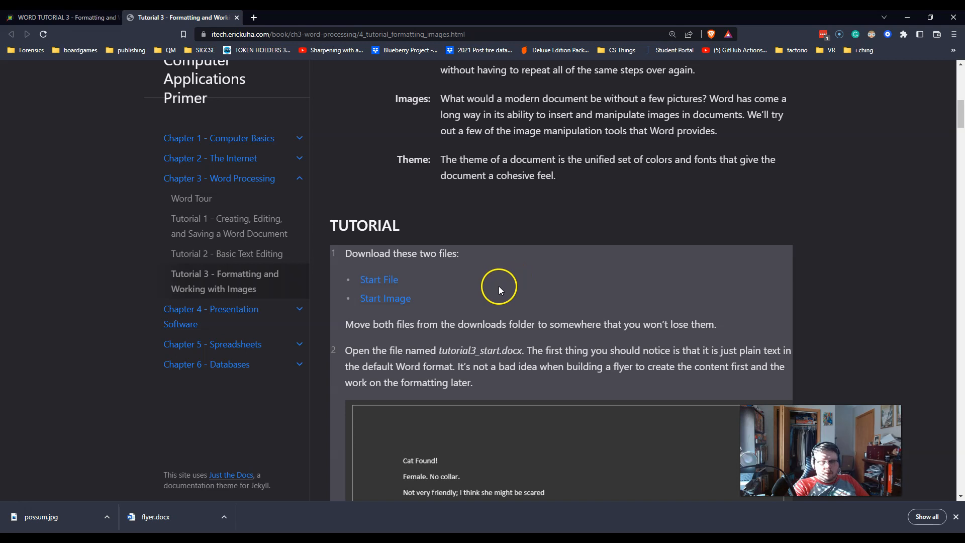
Step: Open the downloaded flyer.docx in Word from File Explorer's recent files and minimize the File Explorer window
scroll(484, 292, "down", 1)
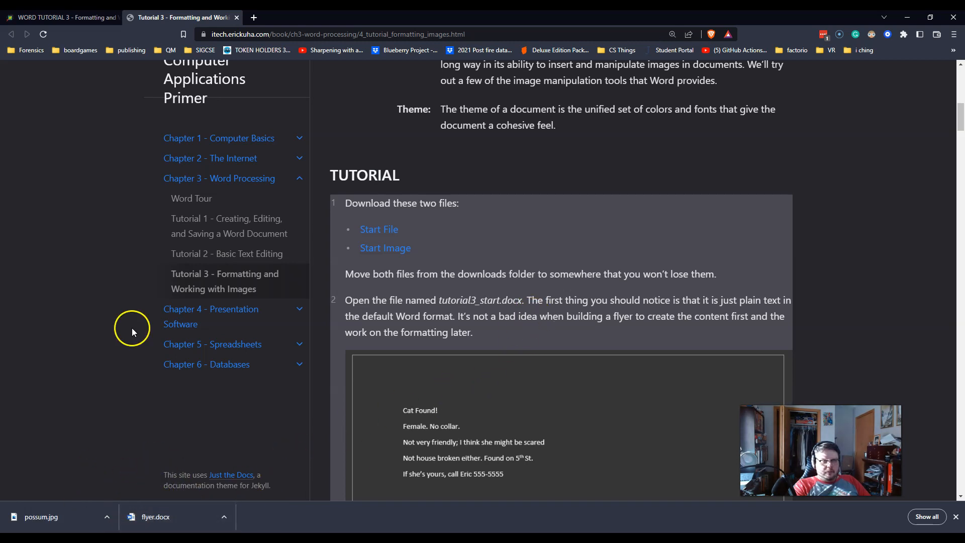
left_click(156, 516)
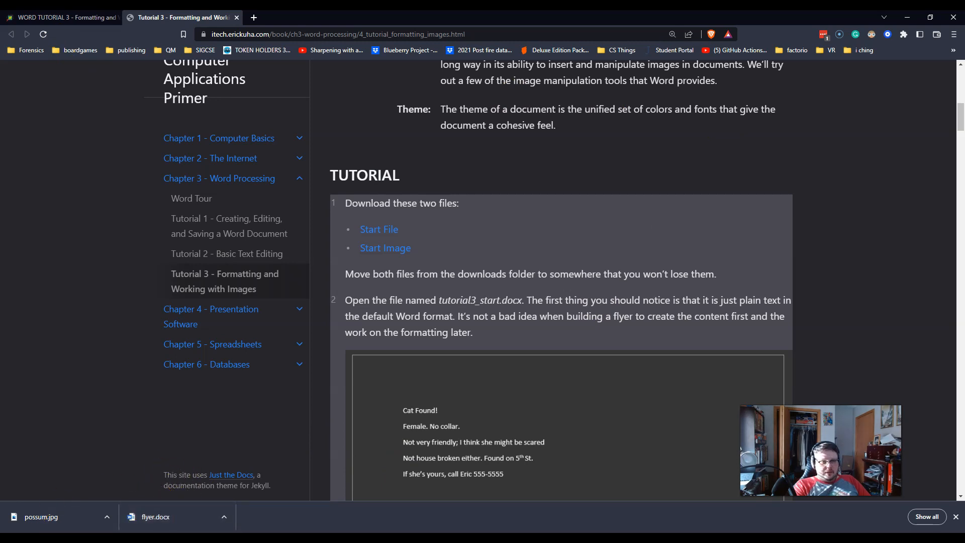
left_click(391, 539)
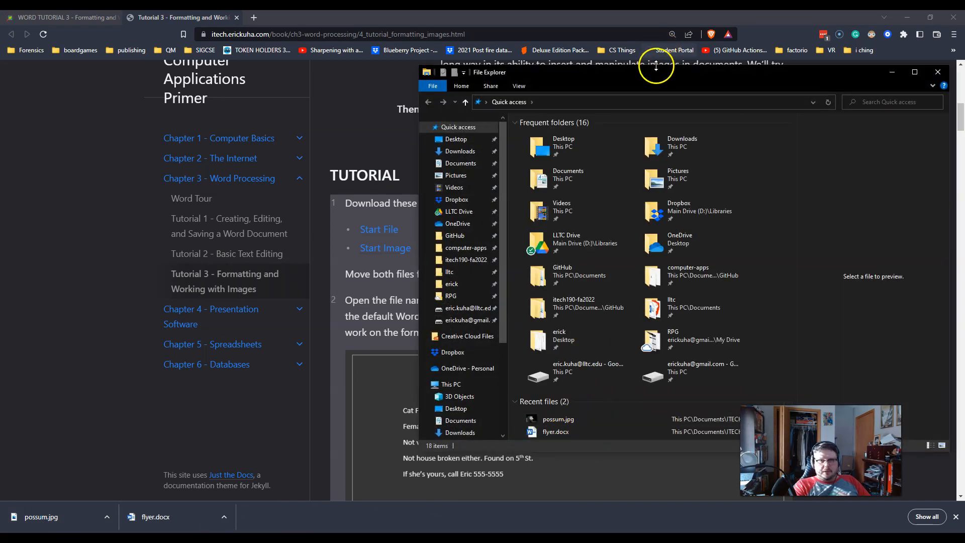
left_click_drag(557, 74, 402, 43)
left_click(292, 97)
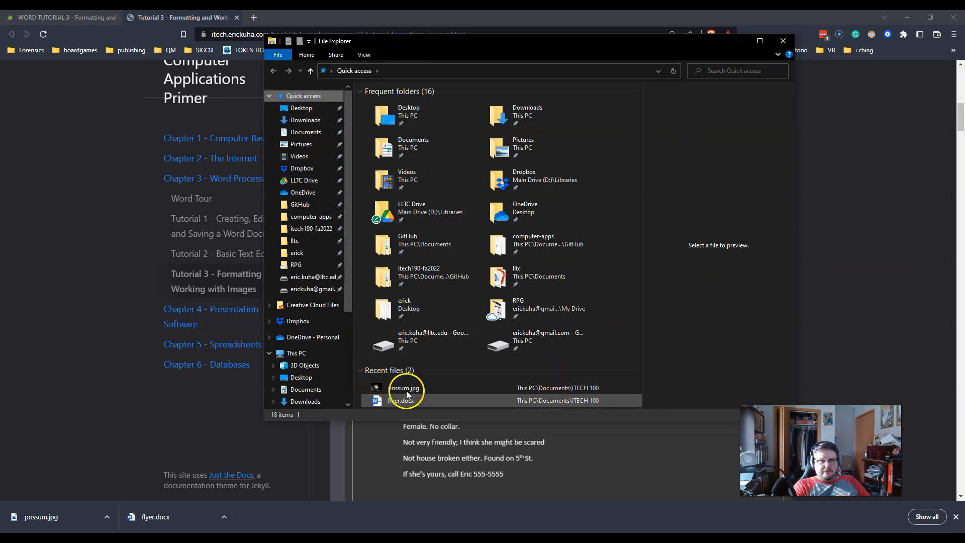
left_click(404, 400)
double_click(401, 401)
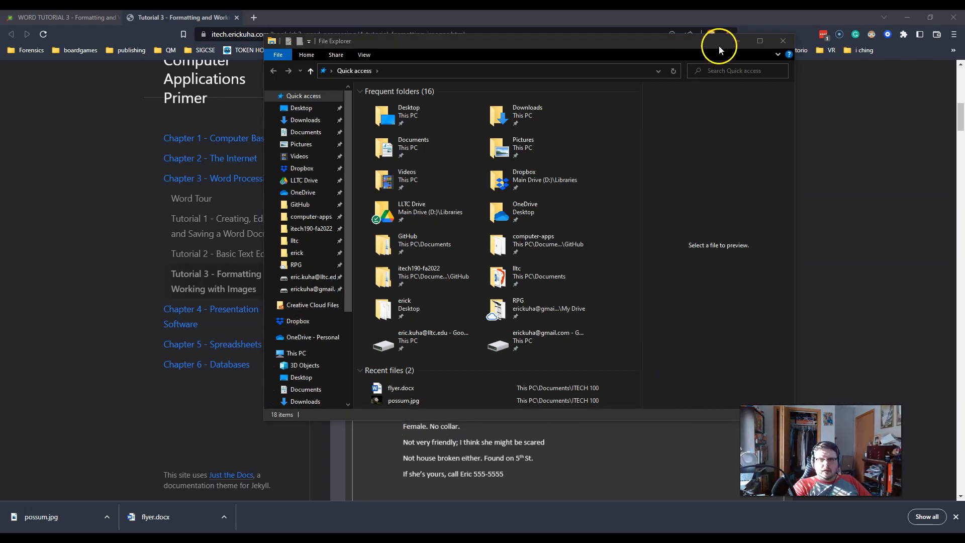
left_click(736, 41)
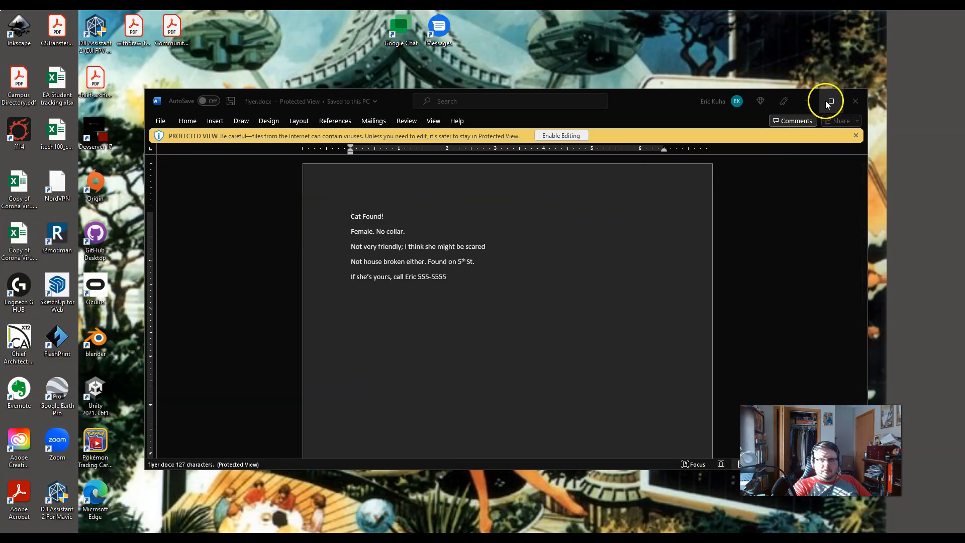
Step: Maximize the flyer.docx window and enable editing to take the document out of Protected View
left_click(831, 101)
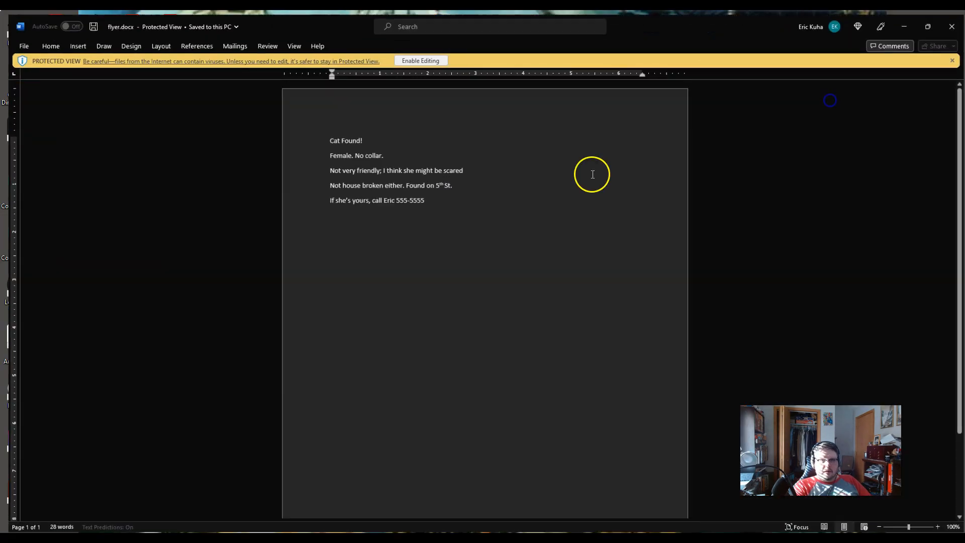
left_click(413, 56)
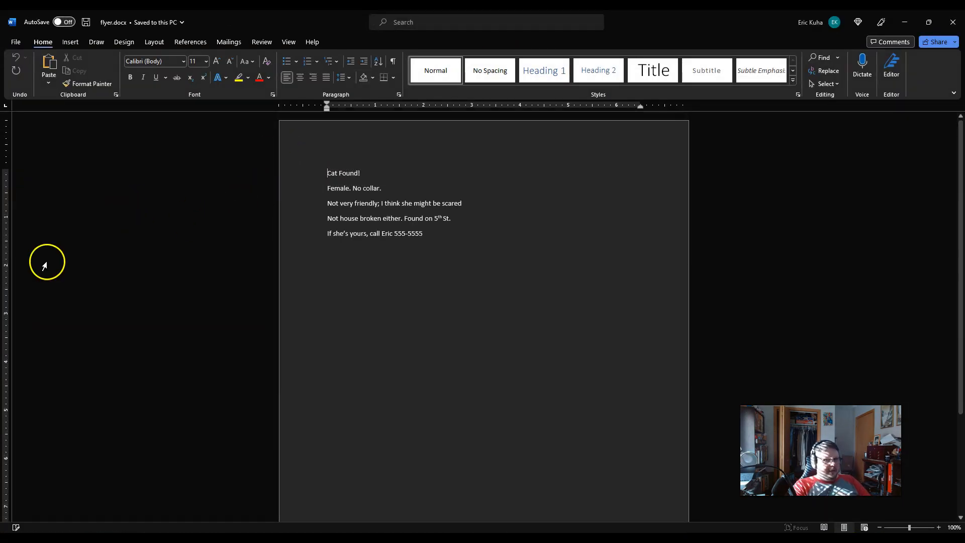
scroll(185, 303, "up", 2)
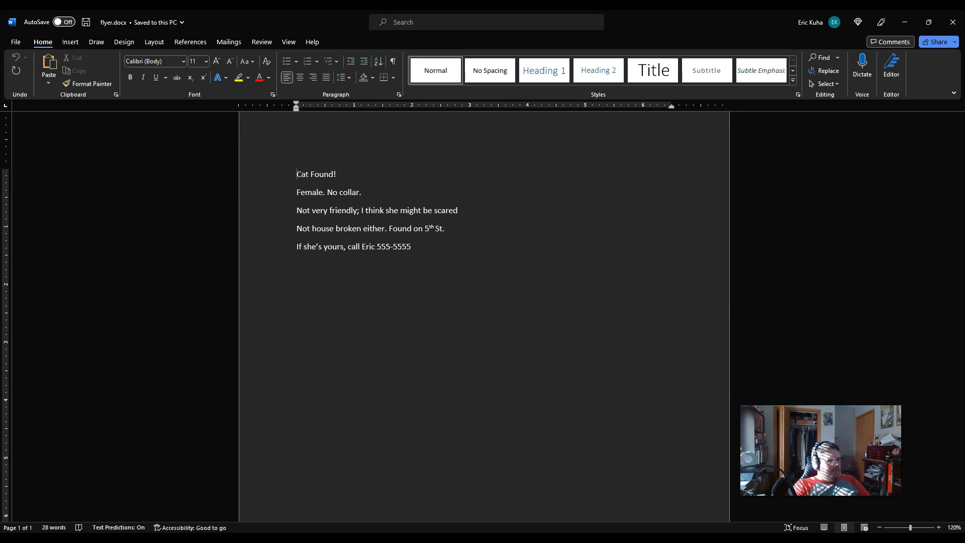
Step: Set the flyer's page margins to the Narrow preset, 0.5" on all sides
left_click(351, 323)
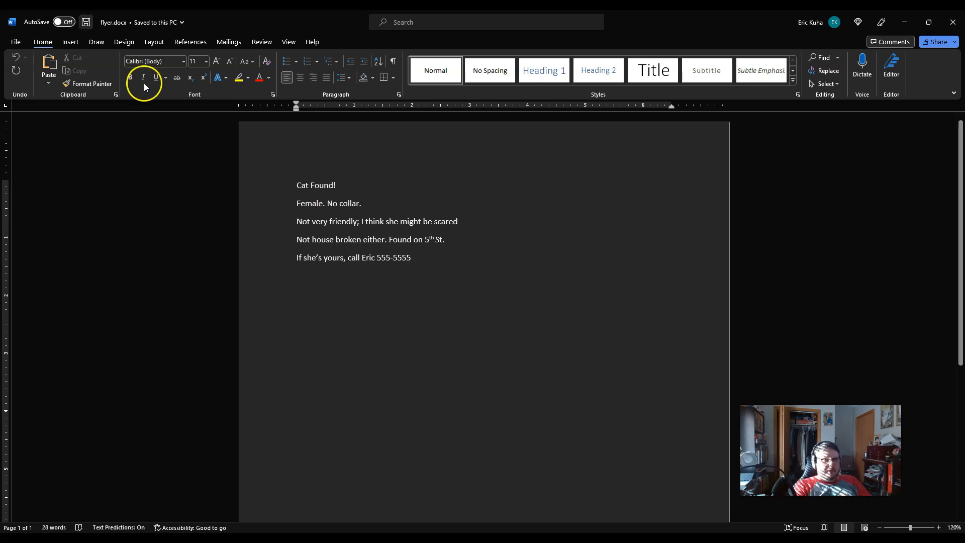
left_click(152, 45)
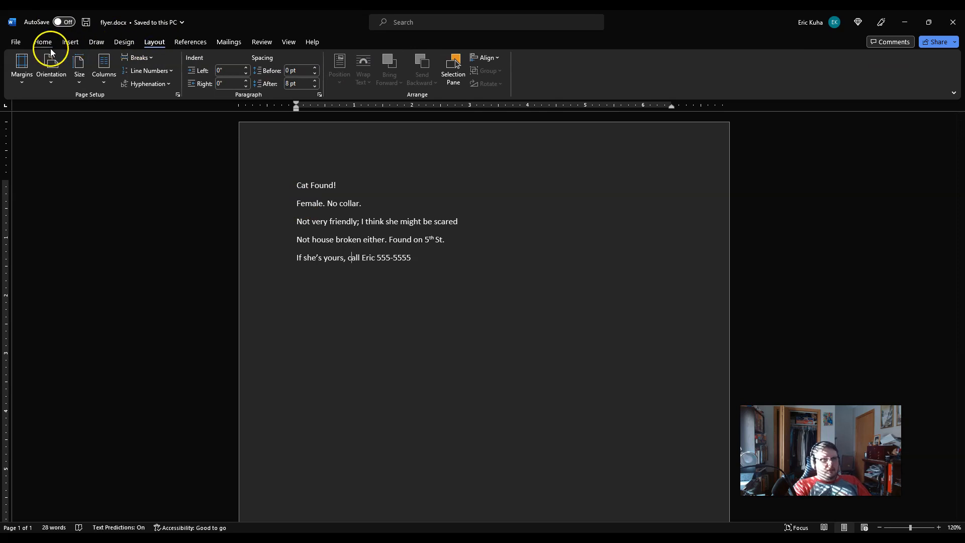
left_click(22, 72)
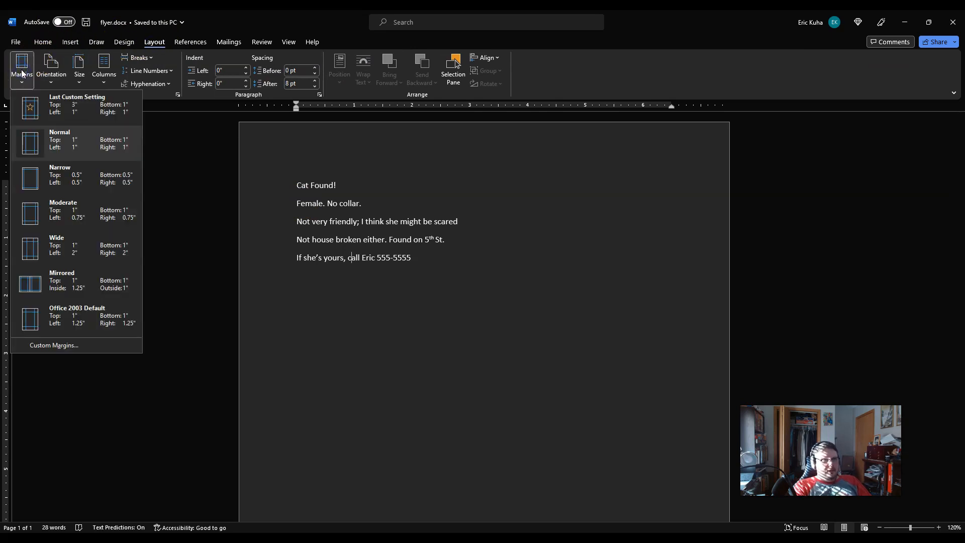
left_click(58, 175)
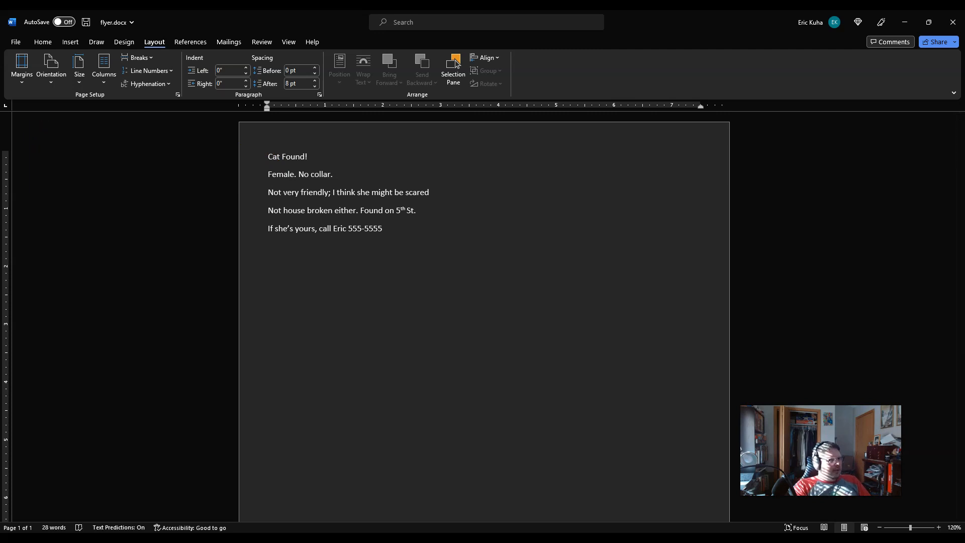
Step: Change the flyer's page orientation to Landscape and check the whole page layout
left_click(52, 73)
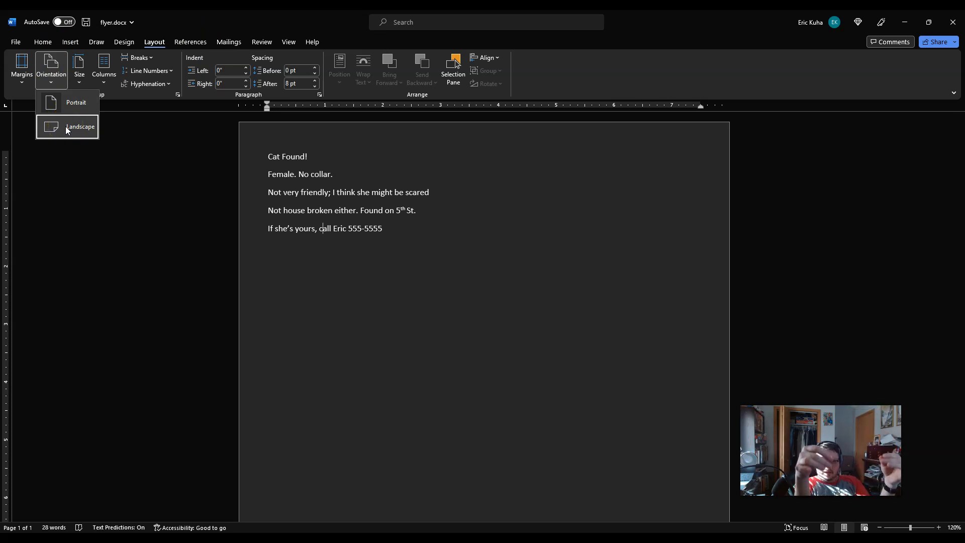
left_click(66, 128)
scroll(704, 288, "down", 3)
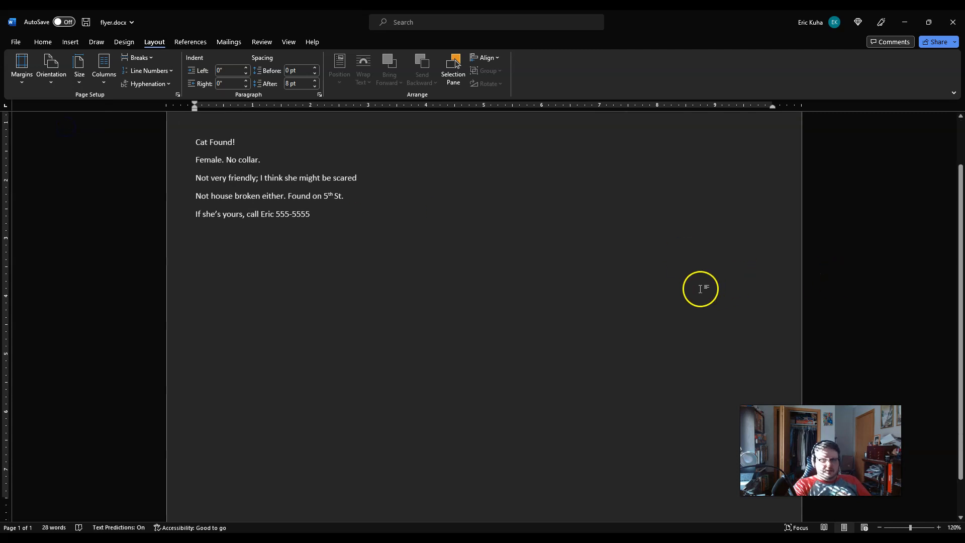
scroll(676, 290, "down", 3)
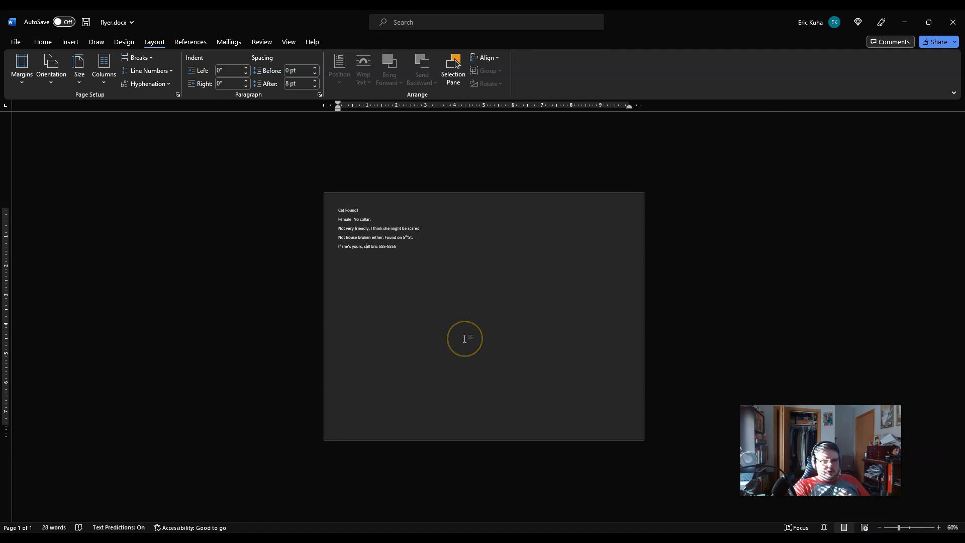
scroll(464, 339, "up", 7)
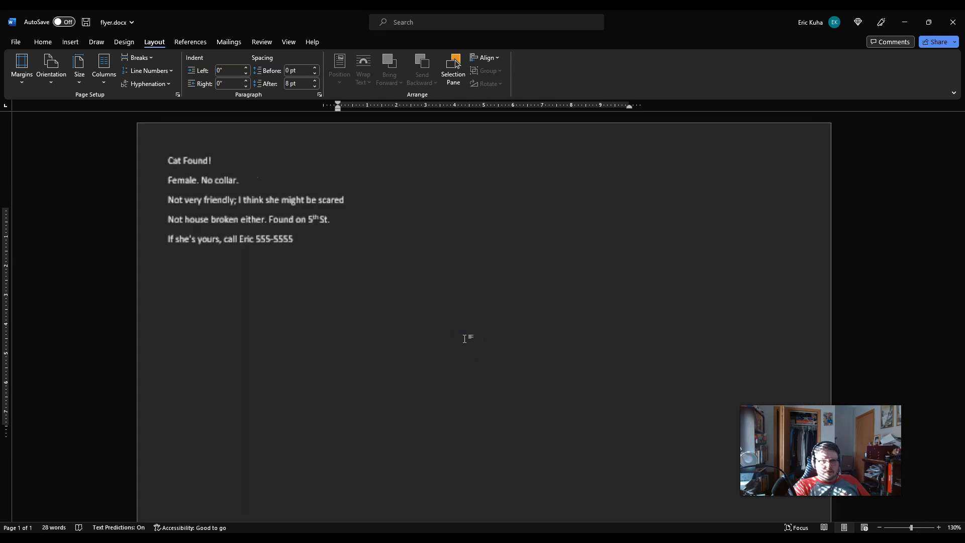
Step: Center all the flyer's text horizontally on the page
scroll(465, 339, "up", 1)
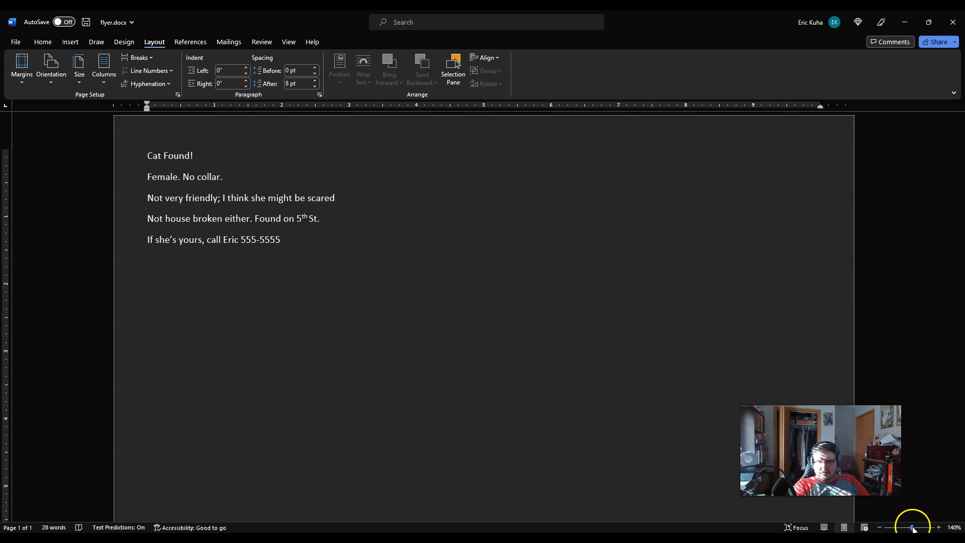
mouse_move(912, 527)
left_mouse_down()
mouse_move(897, 527)
mouse_move(920, 528)
left_mouse_up()
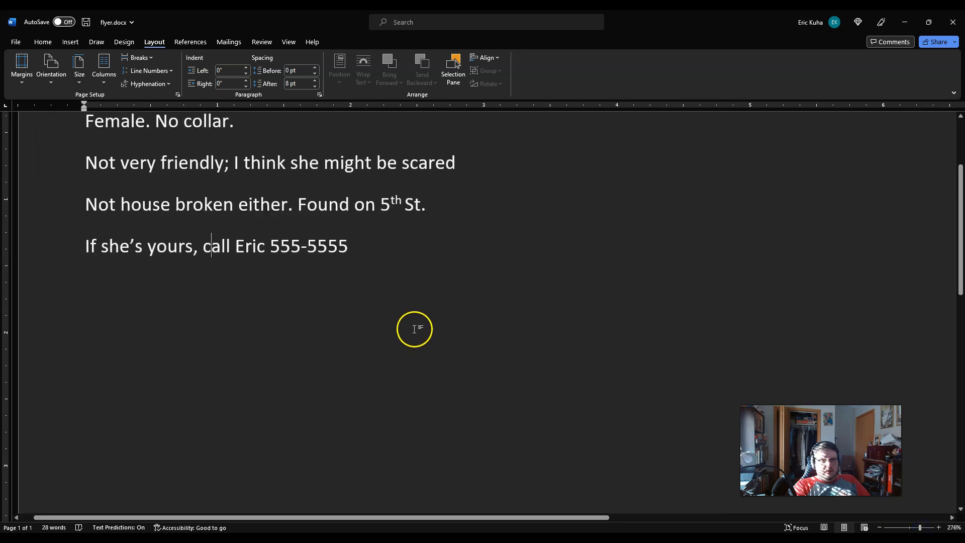
scroll(416, 329, "down", 6, "ctrl")
scroll(413, 328, "down", 7, "ctrl")
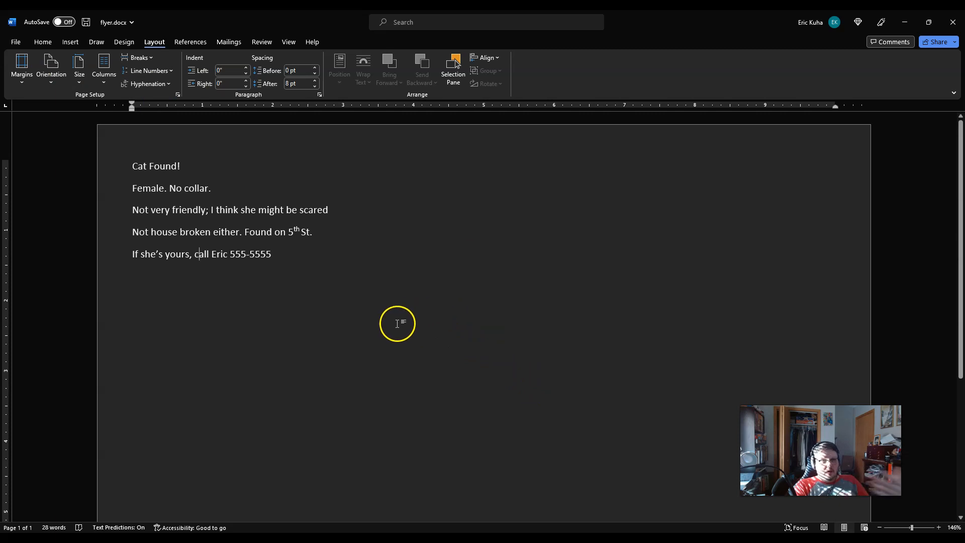
left_click(43, 41)
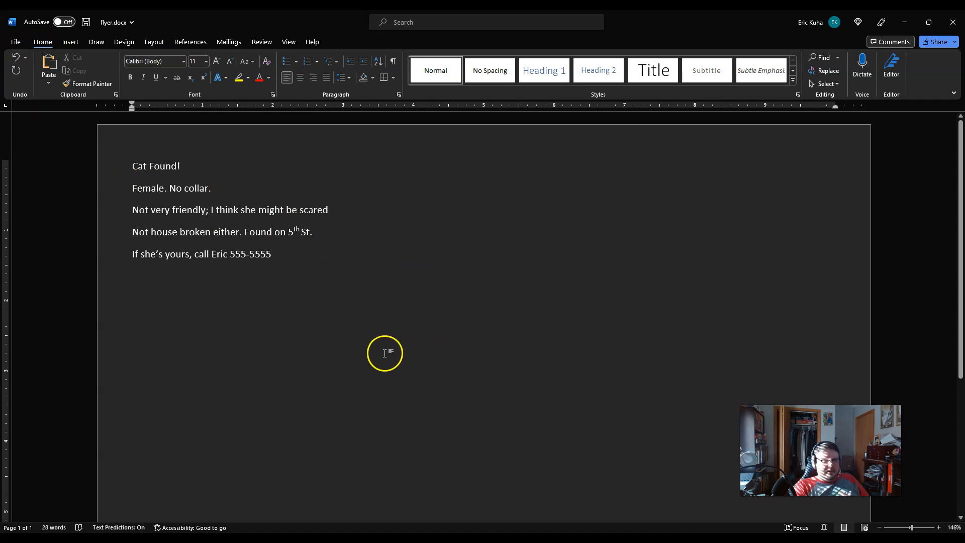
left_click_drag(570, 394, 30, 130)
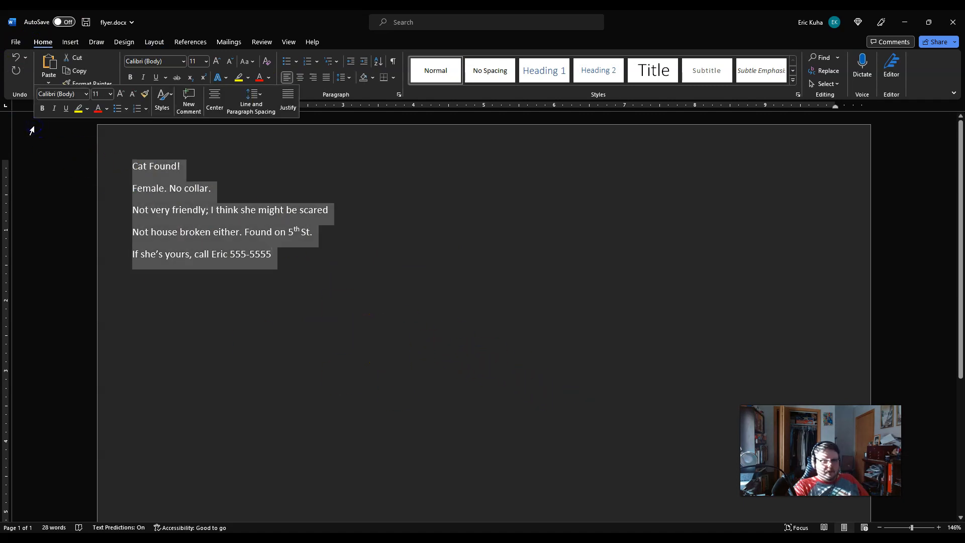
left_click(471, 368)
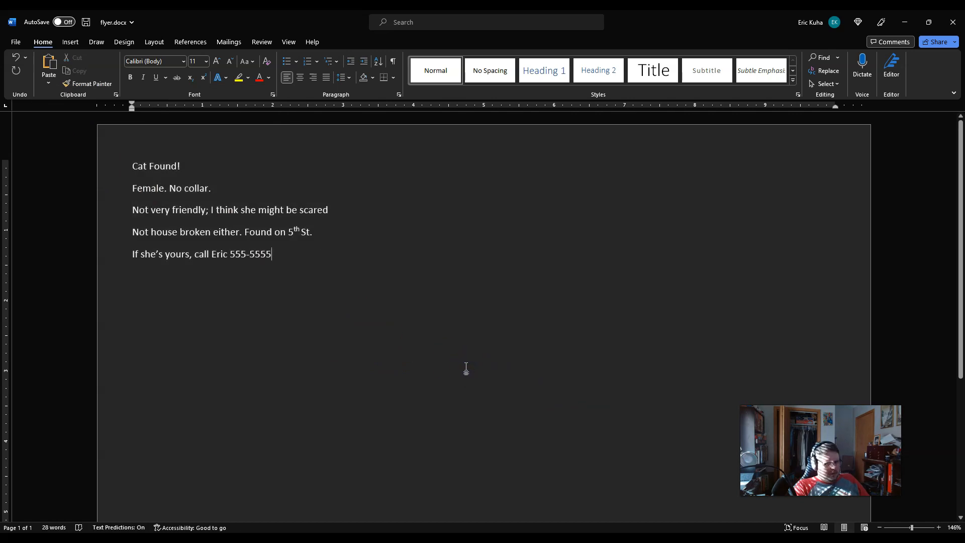
key("ctrl+a")
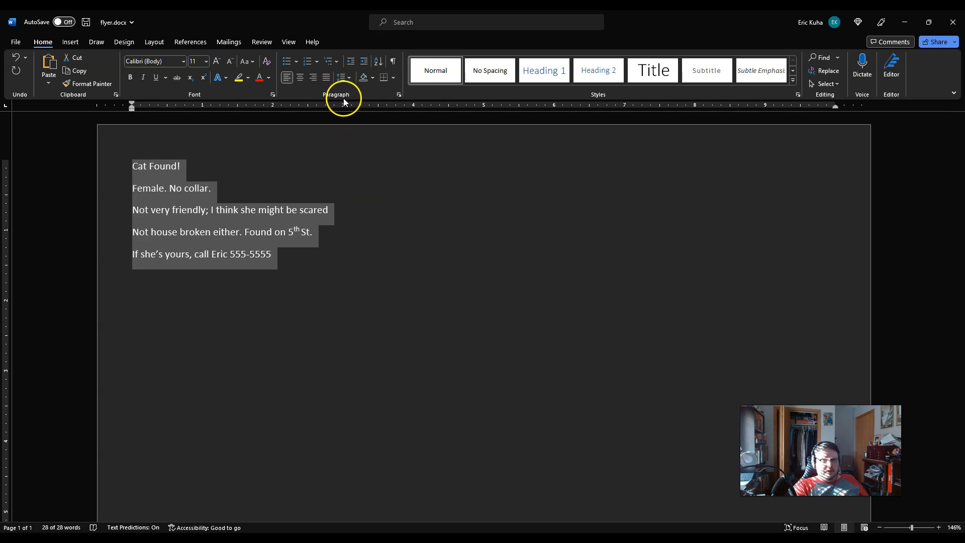
left_click(301, 80)
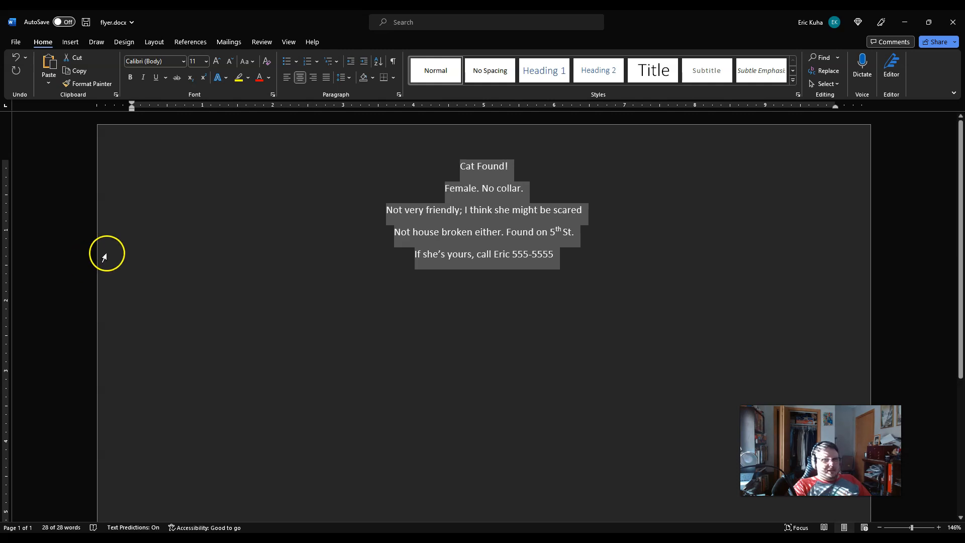
left_click(500, 290)
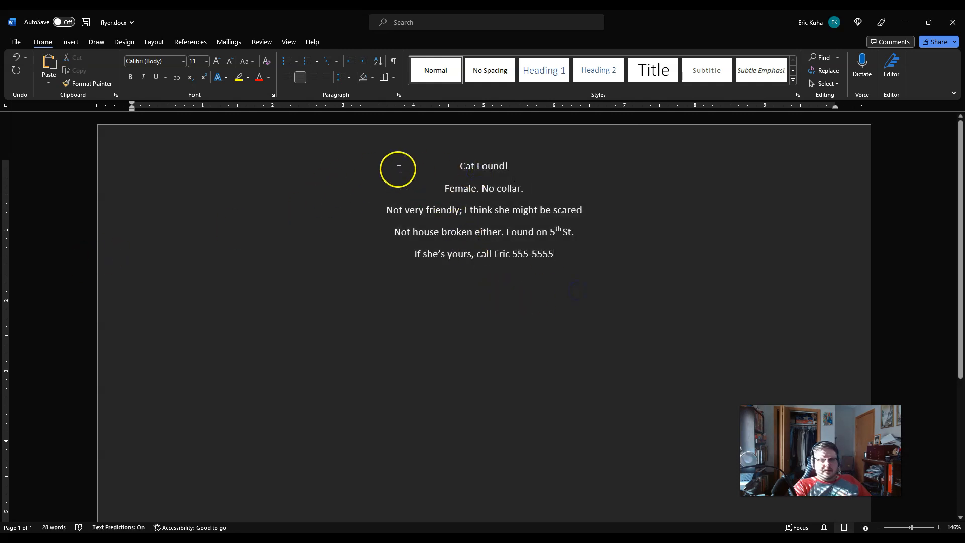
Step: Set the font size of the "Cat Found!" heading line to 48
left_click_drag(369, 162, 625, 165)
left_click_drag(694, 168, 694, 167)
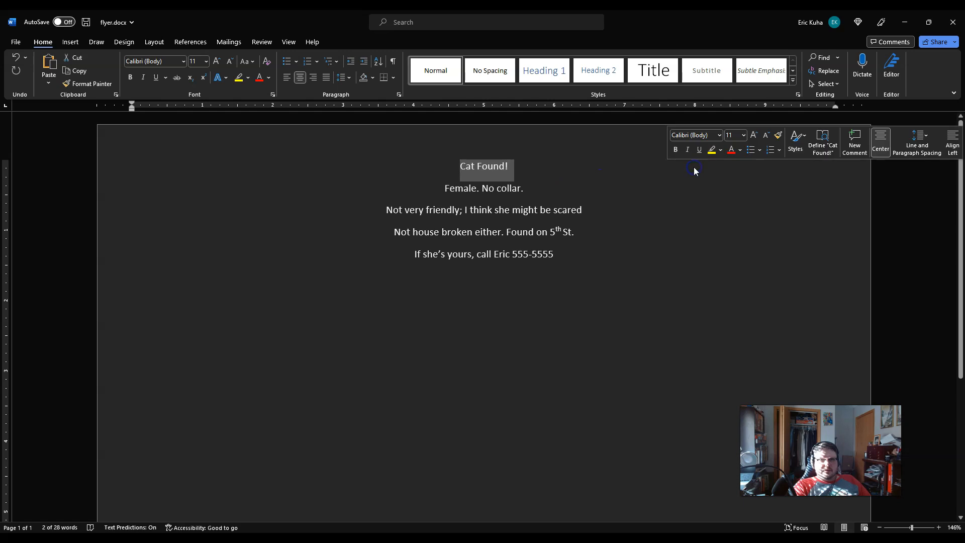
left_click(206, 62)
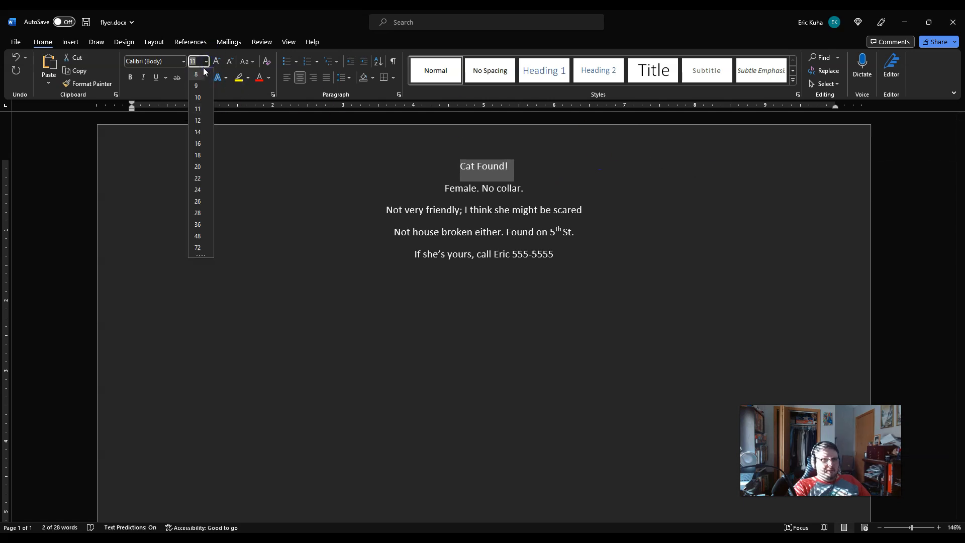
left_click(203, 234)
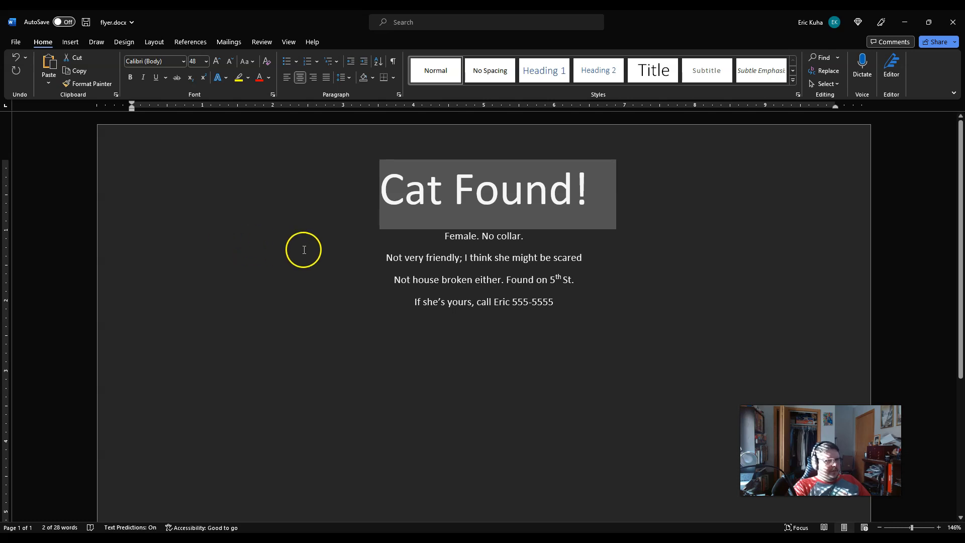
Step: Set the font size of the four lines below the "Cat Found!" heading to 36
left_click_drag(372, 246, 620, 366)
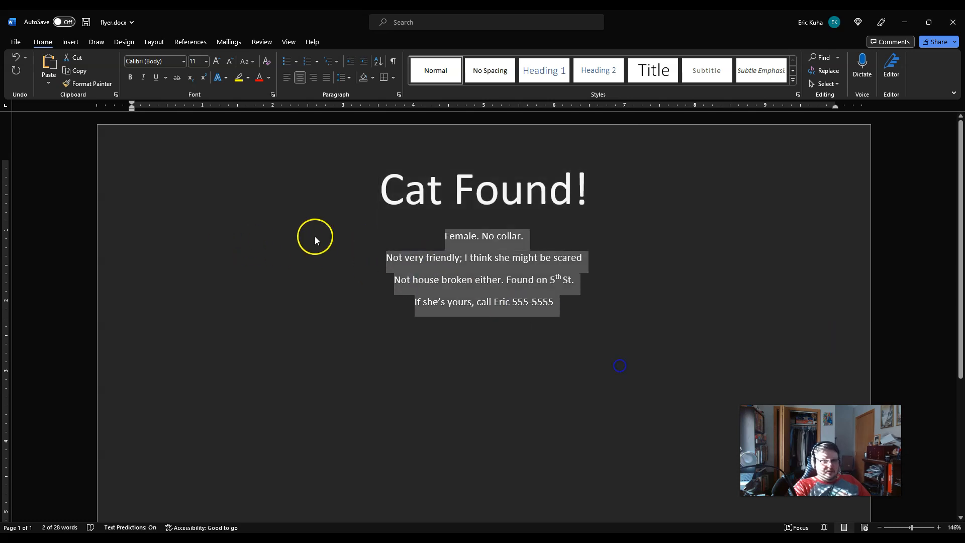
left_click(206, 61)
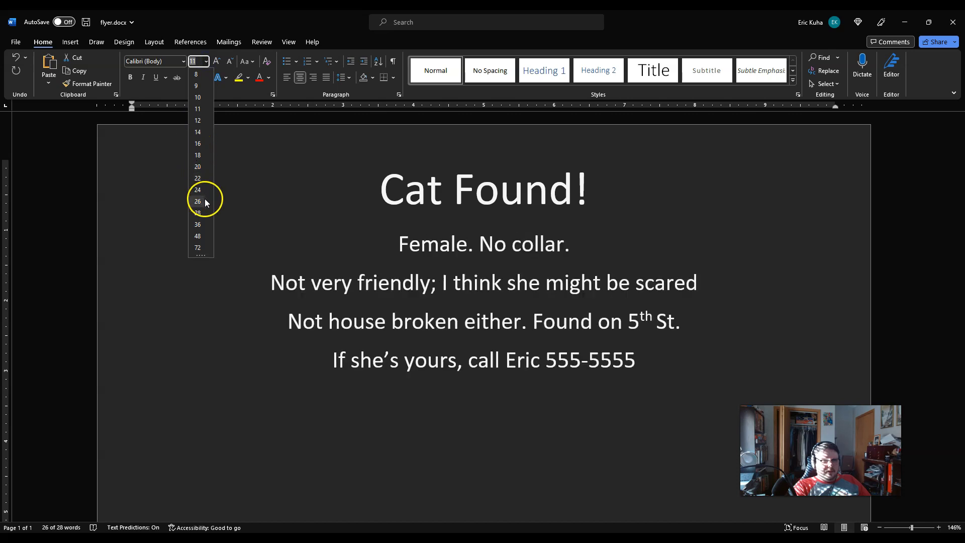
left_click(203, 225)
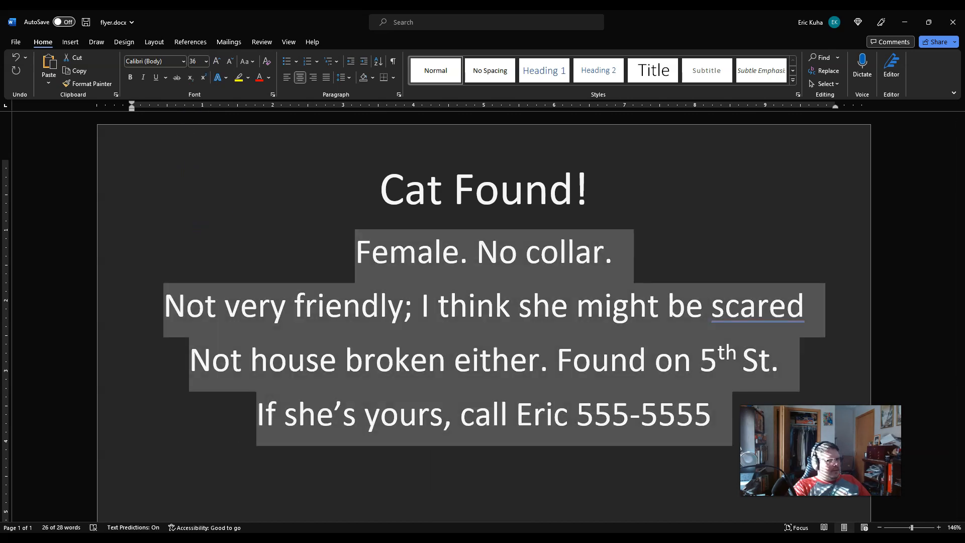
left_click(359, 275)
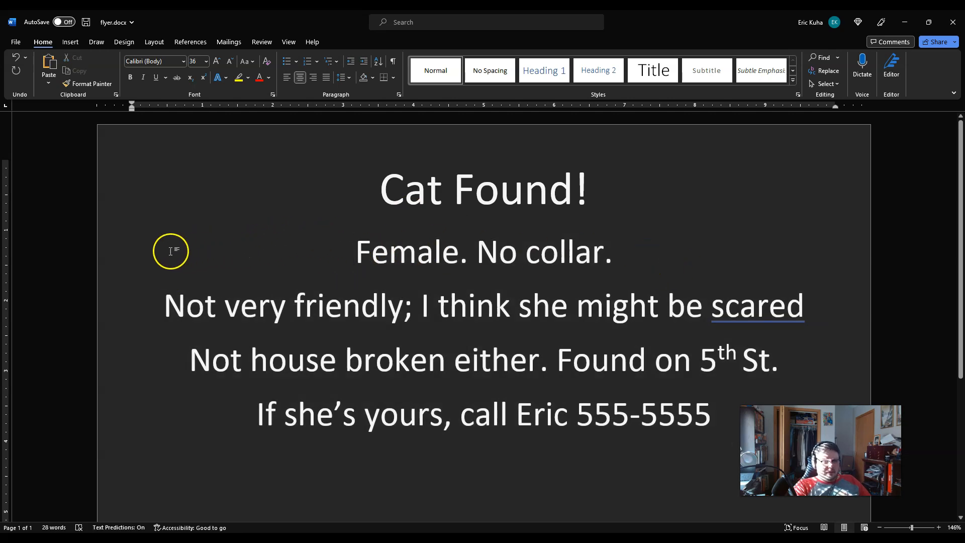
Step: Apply the orange fill and outline text effect preset to the "Female. No collar." line
left_click(118, 254)
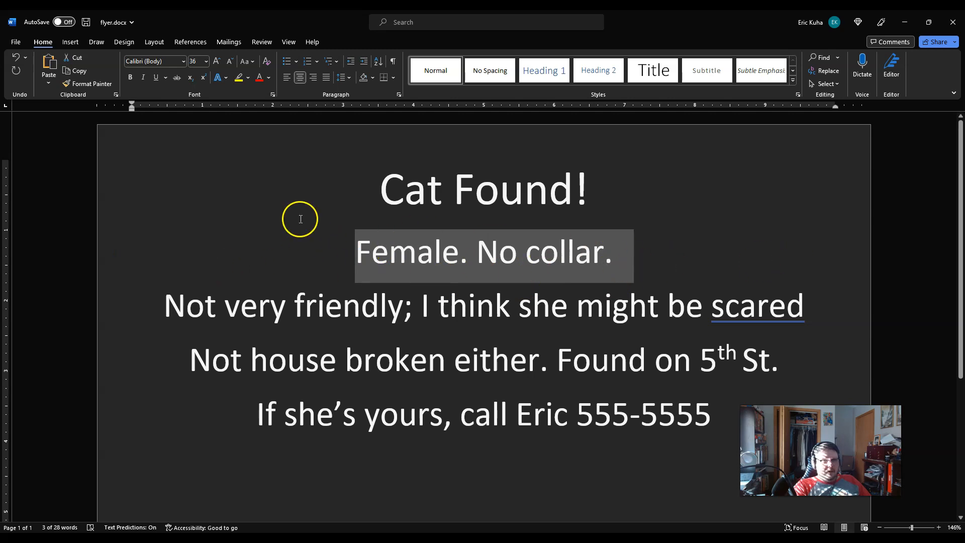
left_click(226, 79)
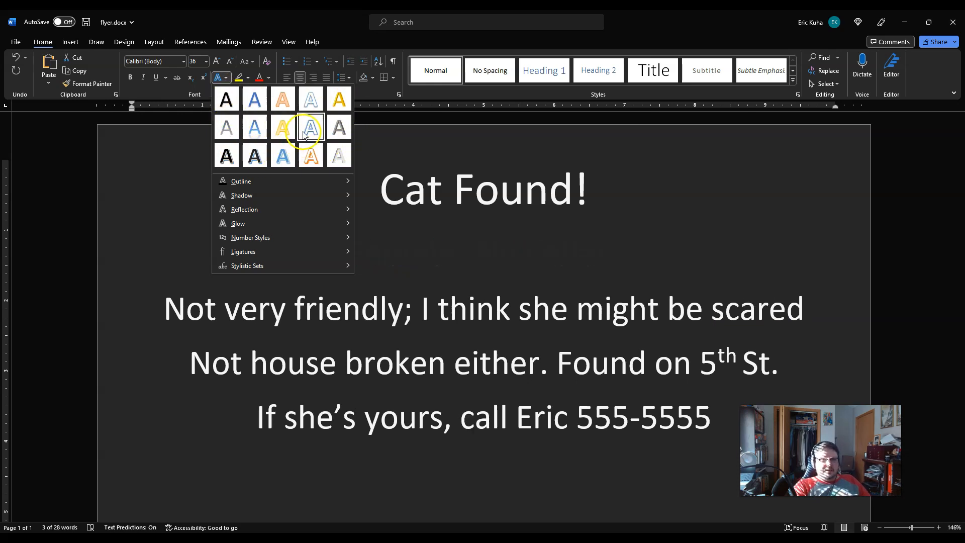
left_click(286, 103)
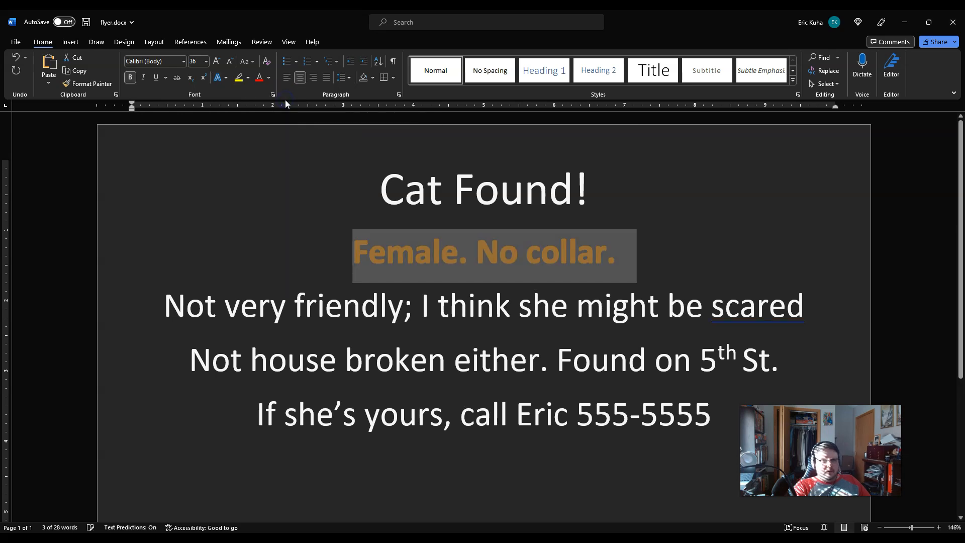
left_click(302, 225)
Step: Change the Office theme in the Word options to the light theme with a blue title bar, keeping the Circuit background
left_click(15, 42)
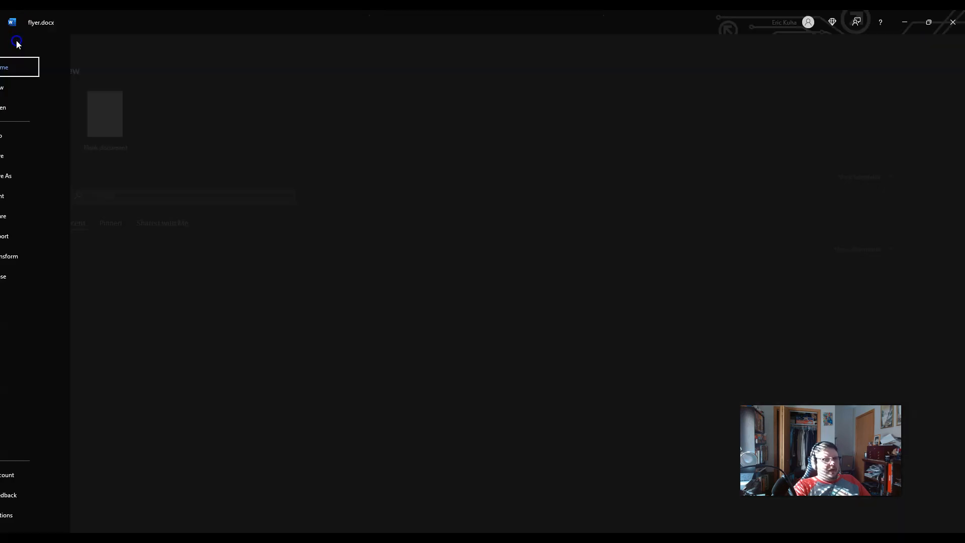
left_click(16, 42)
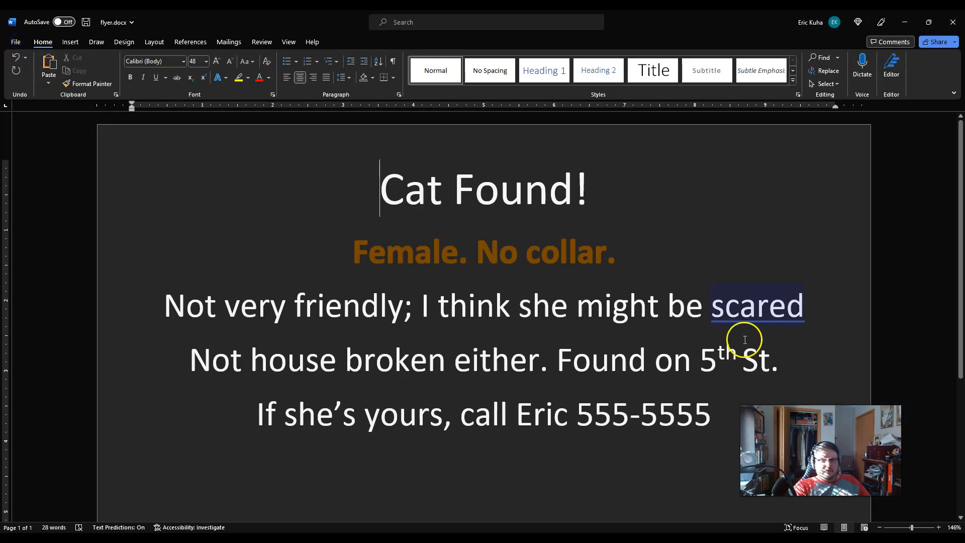
left_click(16, 42)
left_click(30, 514)
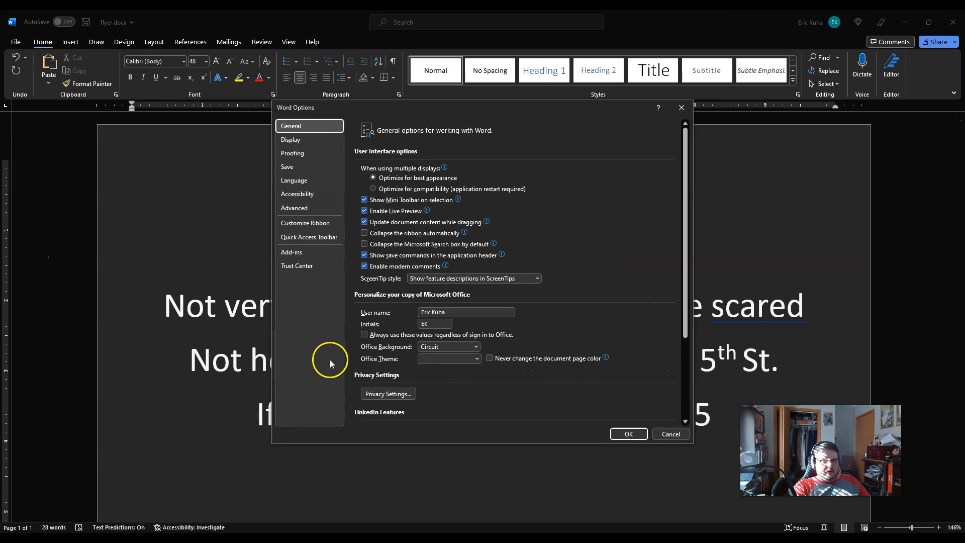
left_click(445, 346)
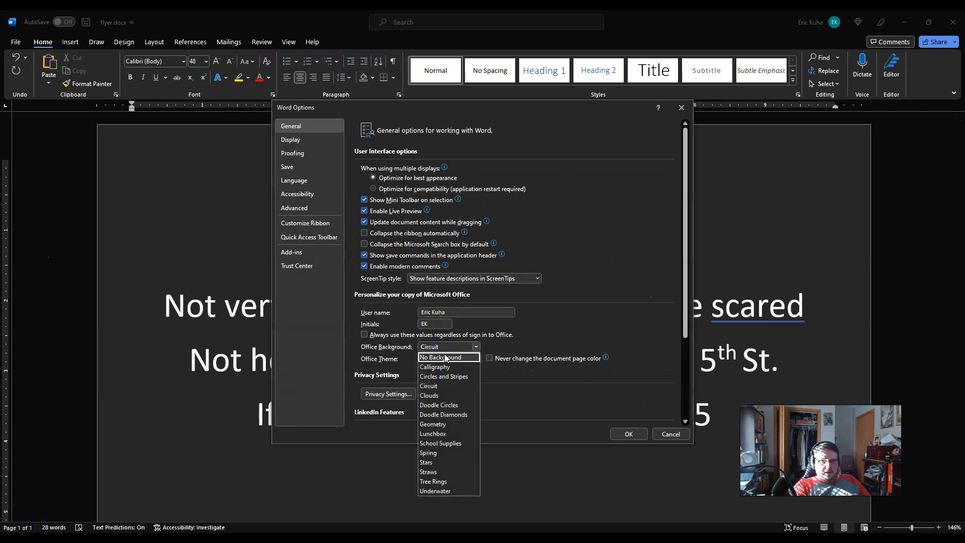
left_click(446, 347)
left_click(463, 359)
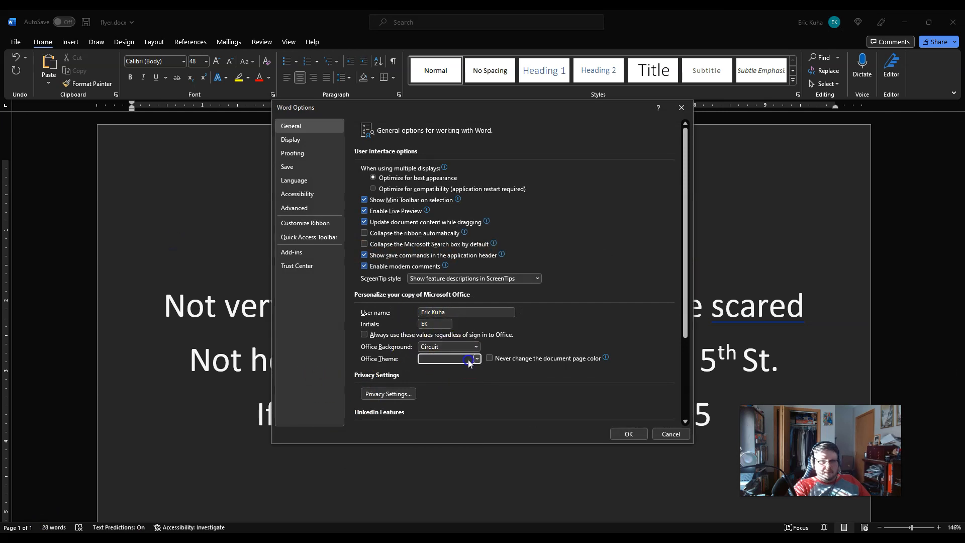
left_click(452, 407)
left_click(630, 432)
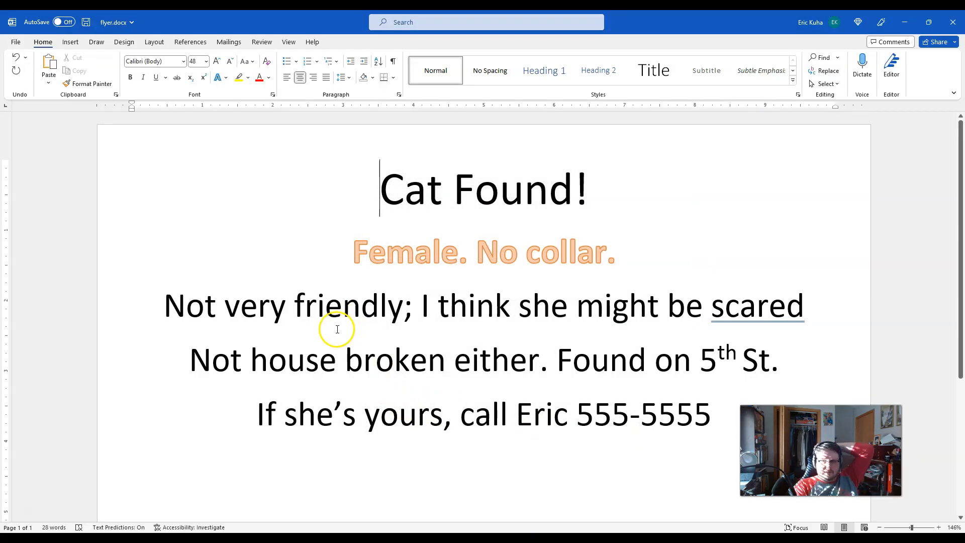